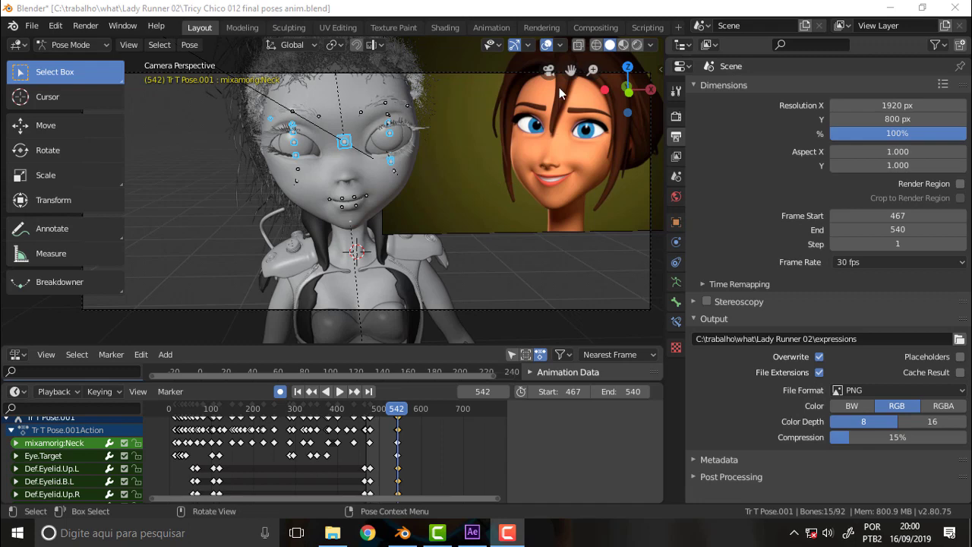
Step: Orbit and reframe the view around the character, then return to the camera view
middle_click_drag(468, 131, 550, 72)
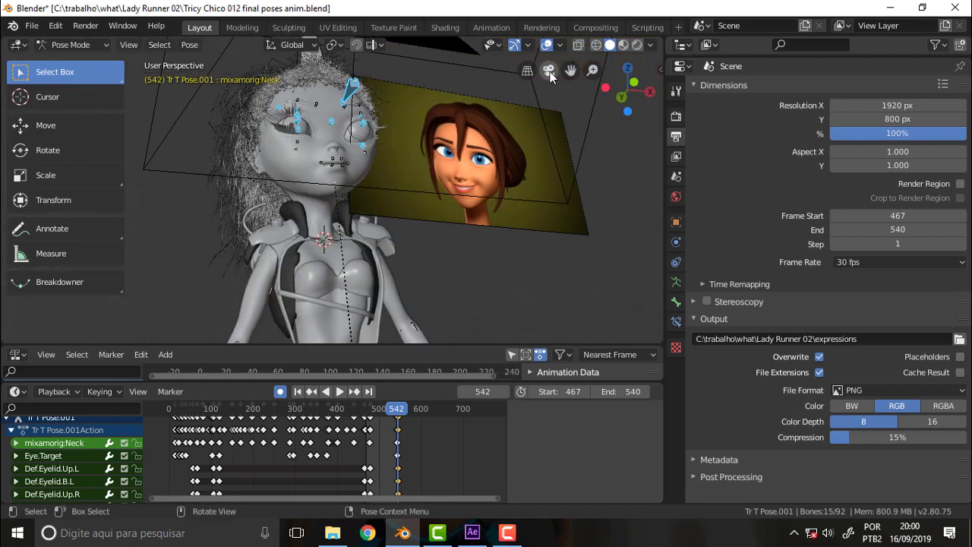
middle_click_drag(533, 114, 498, 180)
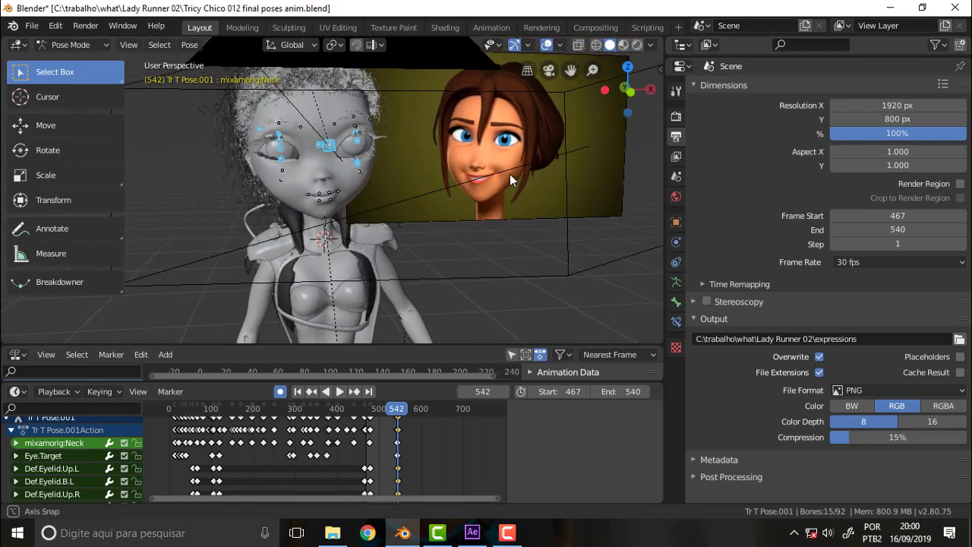
left_click_drag(570, 69, 503, 144)
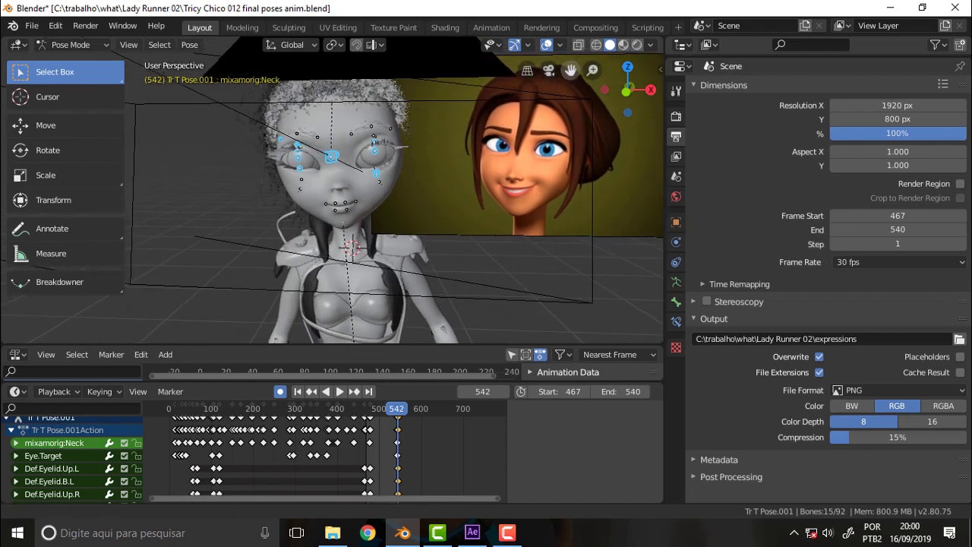
scroll(503, 144, "up", 1)
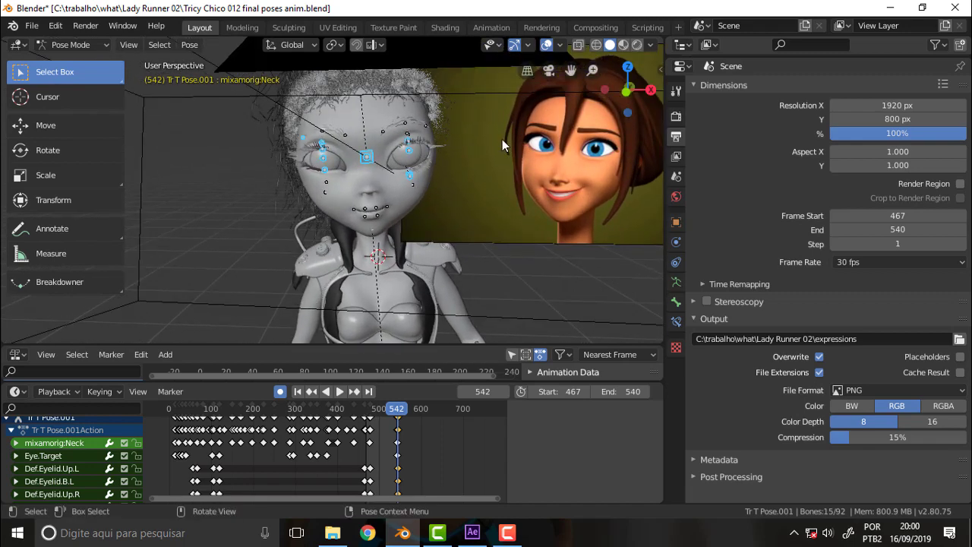
left_click_drag(570, 70, 533, 196)
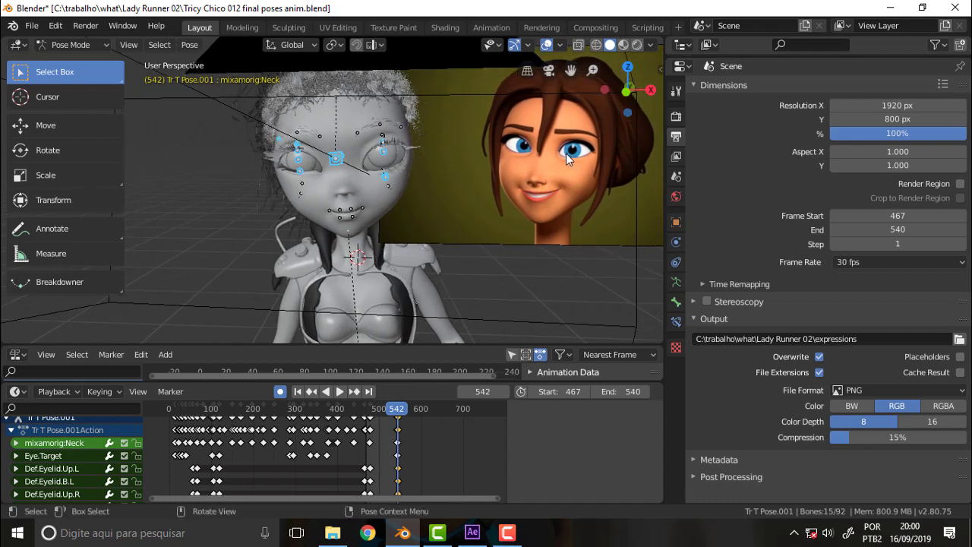
middle_click_drag(566, 153, 564, 149)
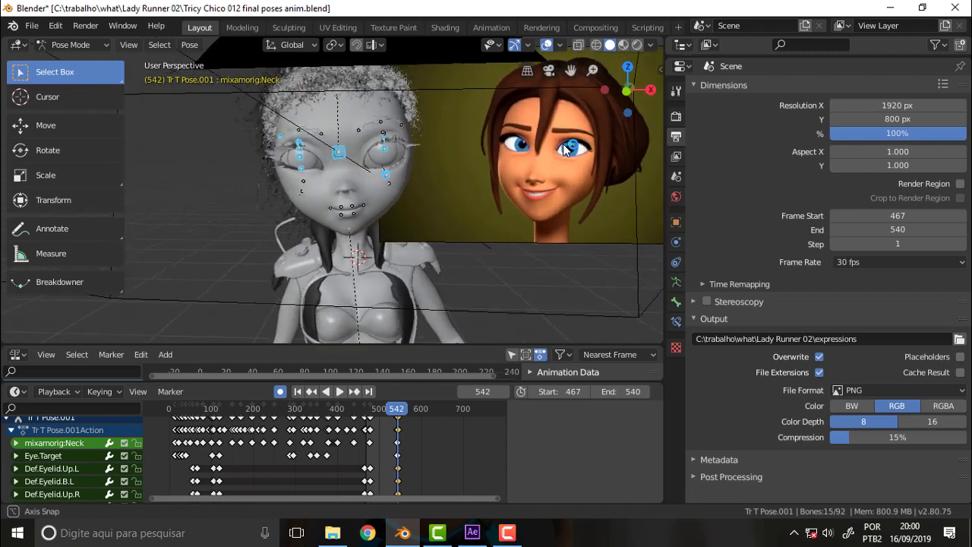
key("KP_0")
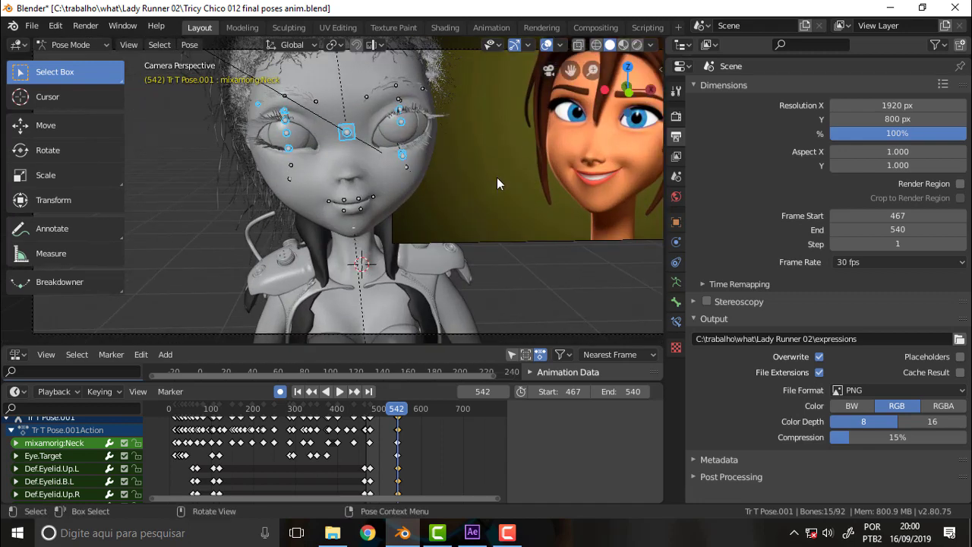
Step: Scrub the animation back to frame 151, stop playback, and deselect all the rig's bones
left_click(283, 209, "shift")
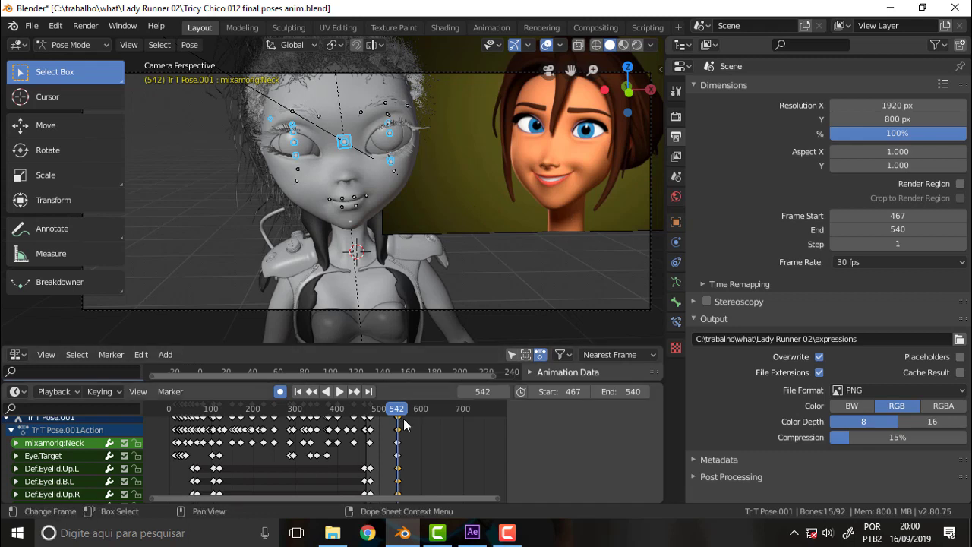
mouse_move(397, 410)
left_mouse_down()
mouse_move(203, 413)
mouse_move(373, 413)
left_mouse_up()
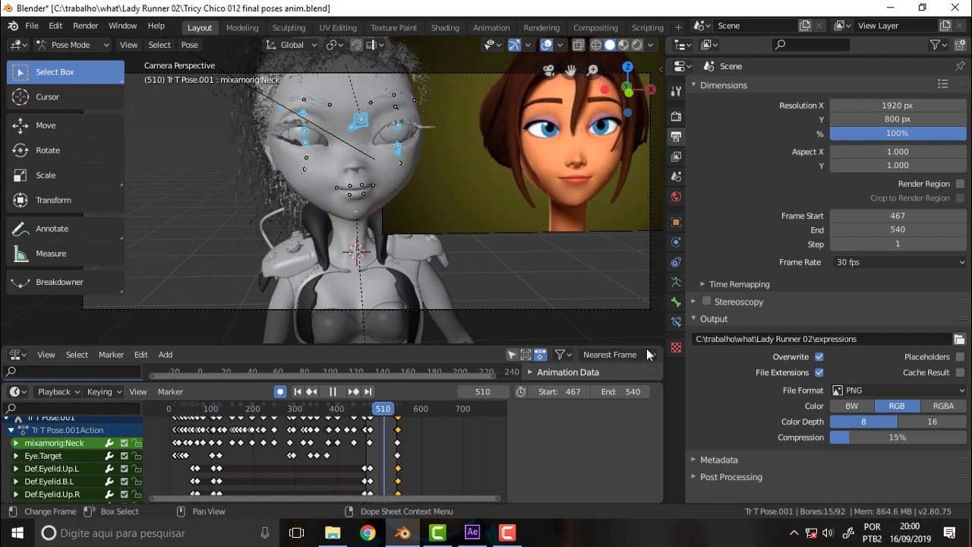
key("space")
left_click(404, 157)
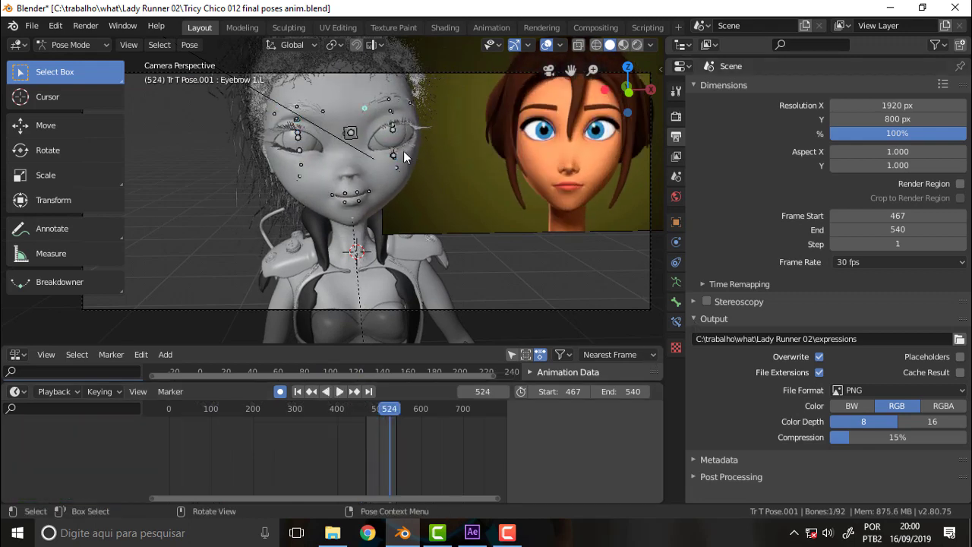
left_click(327, 96)
left_click(338, 167)
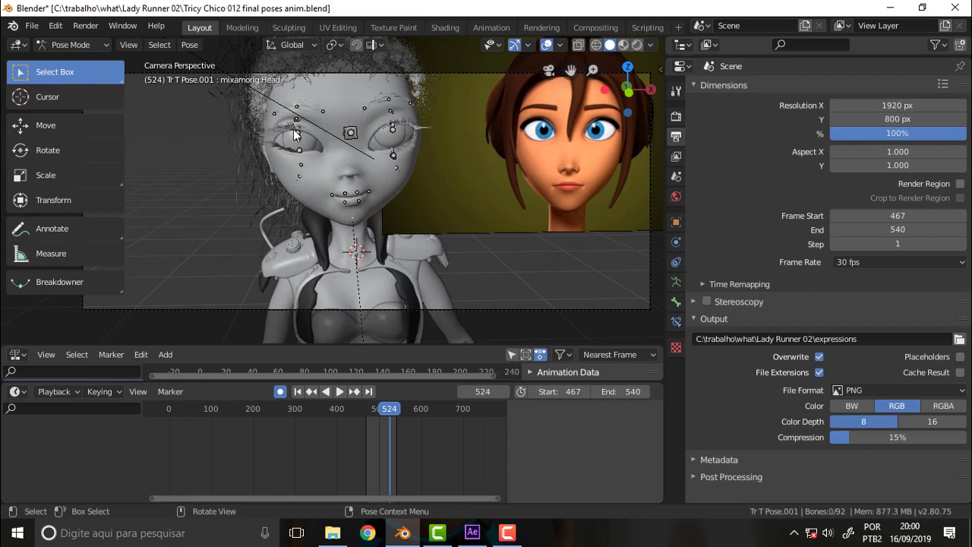
Step: Switch to Object Mode, select the Tricy C.001 mesh, and play its shape-key animation
left_click(78, 45)
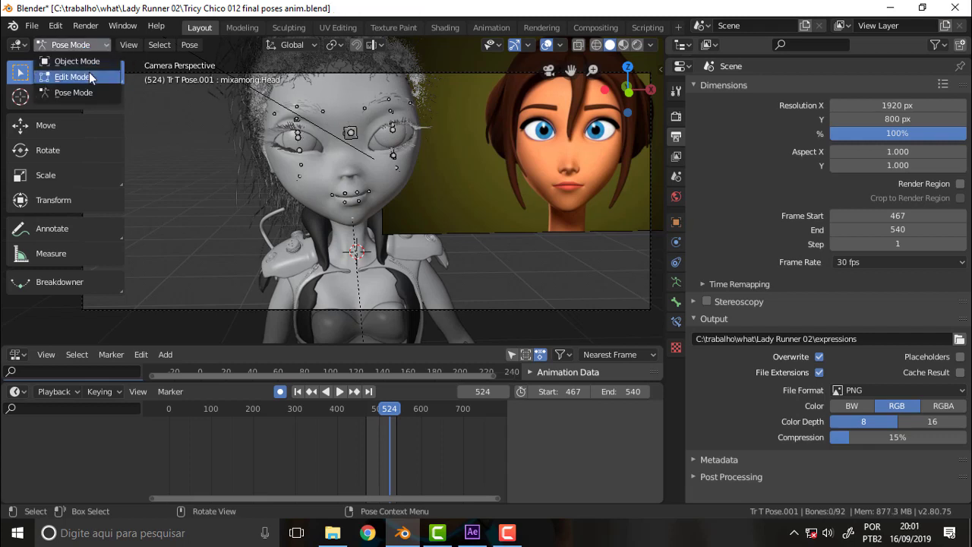
left_click(80, 60)
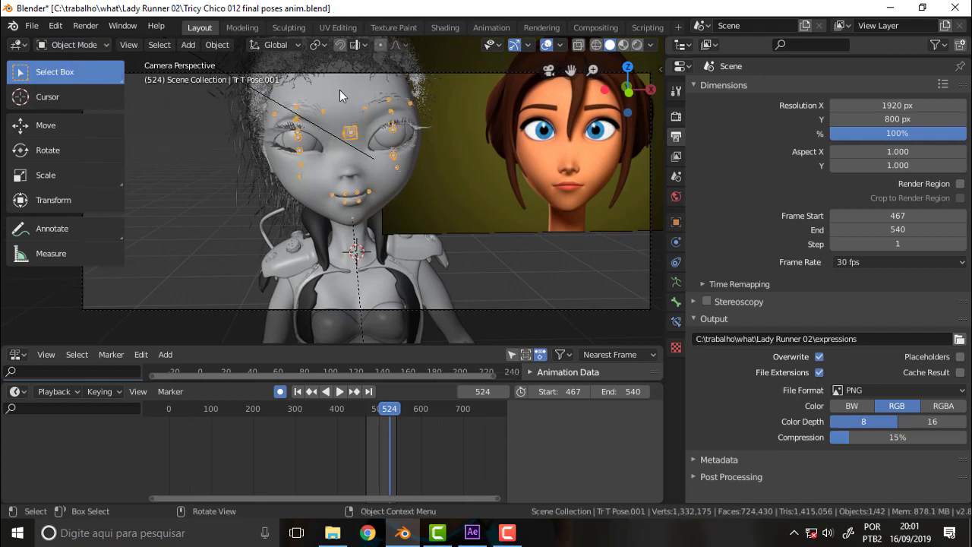
left_click(346, 134)
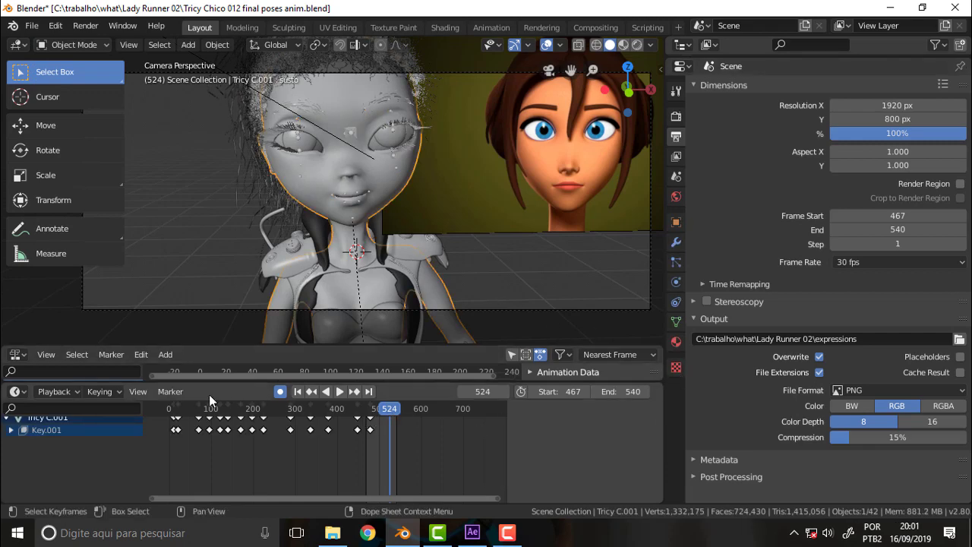
key("space")
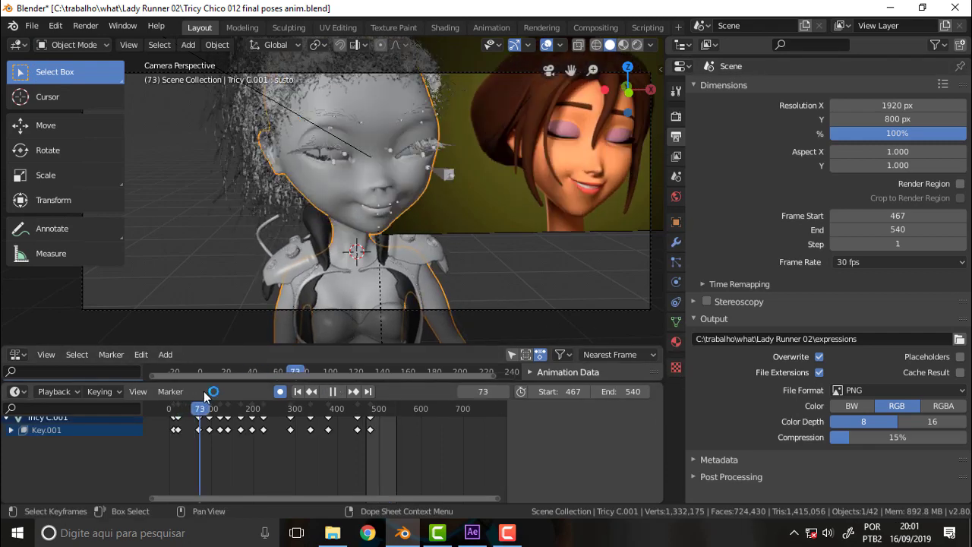
key("space")
Step: Show the Tricy mesh's Shape Keys in Object Data properties and turn off auto-keying
left_click(675, 322)
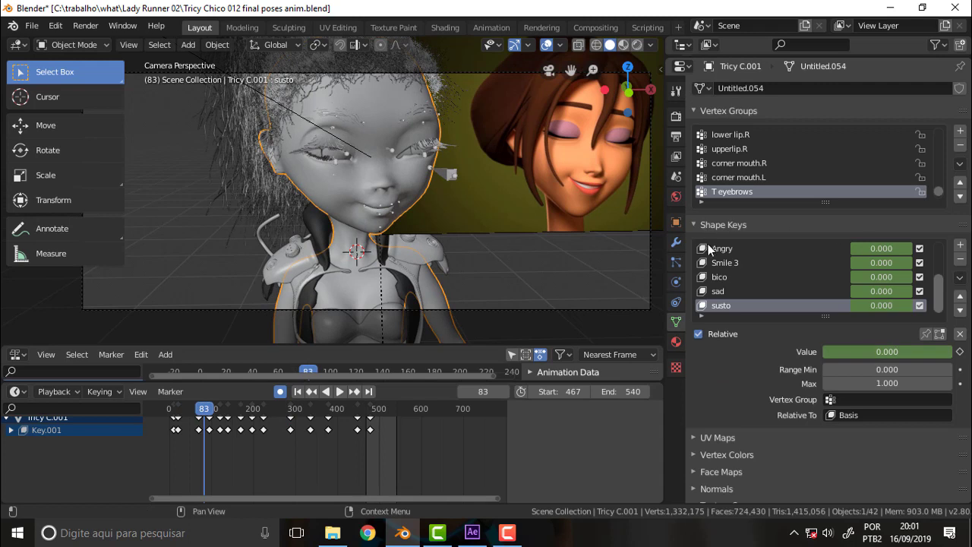
scroll(945, 297, "up", 1)
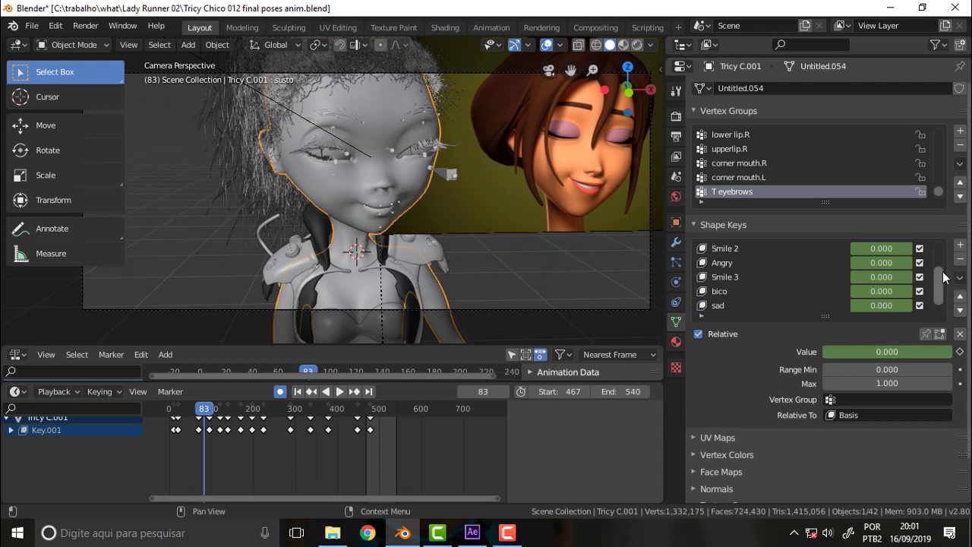
scroll(945, 296, "up", 2)
scroll(943, 304, "down", 3)
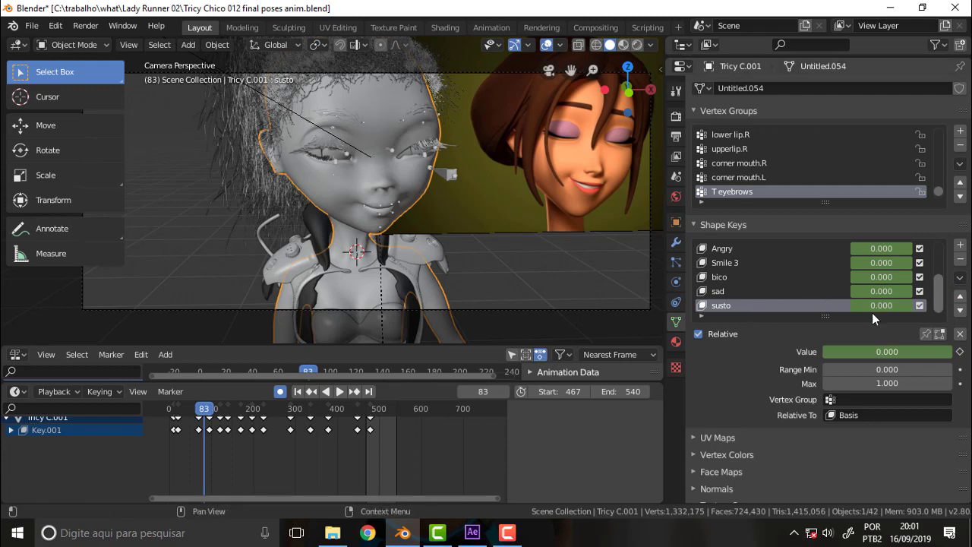
left_click(279, 391)
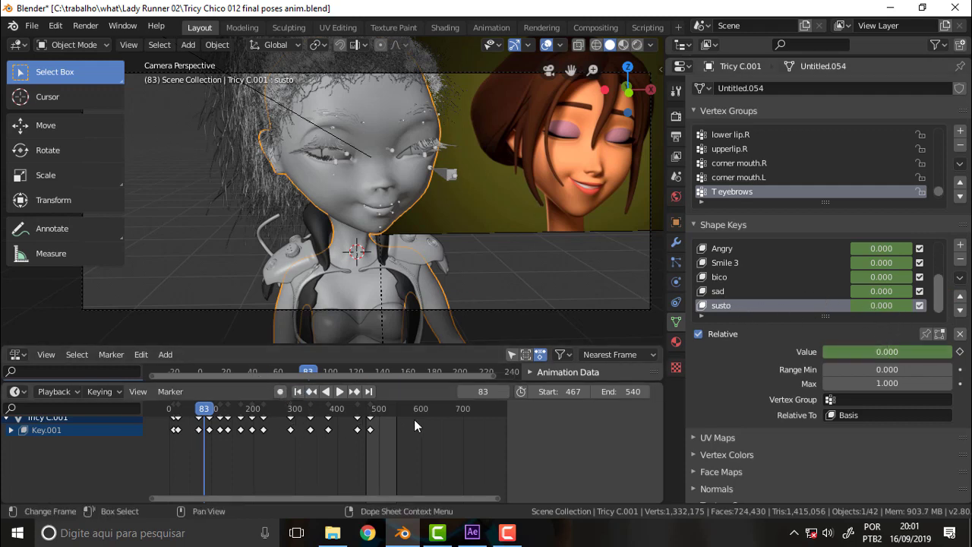
Step: Review the expressions by scrubbing frames 44 to 329, then switch to After Effects
left_click_drag(205, 412, 307, 426)
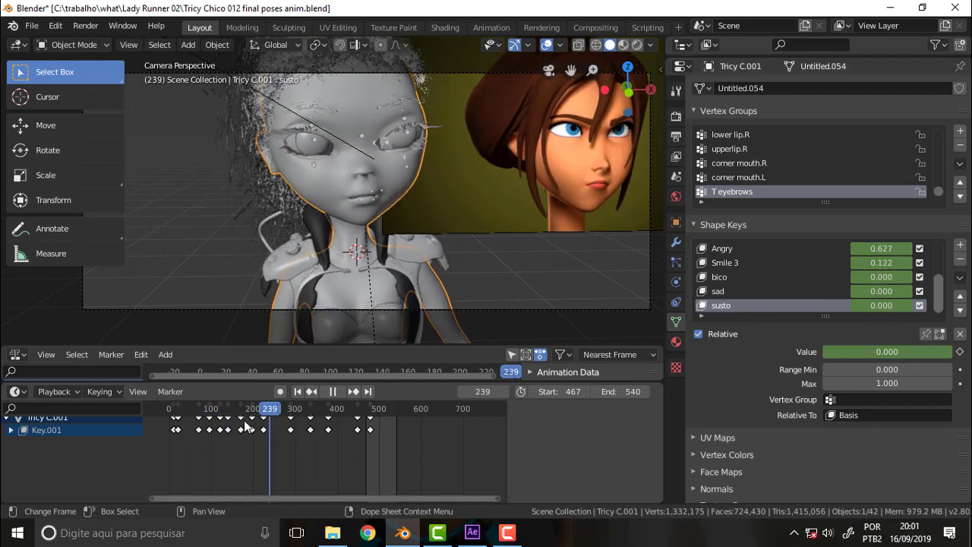
left_click(333, 392)
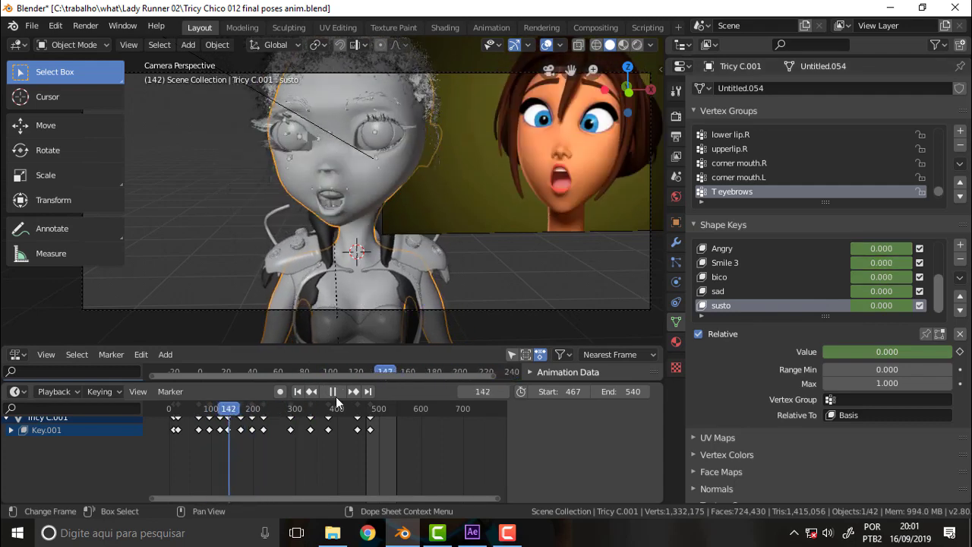
left_click(525, 167)
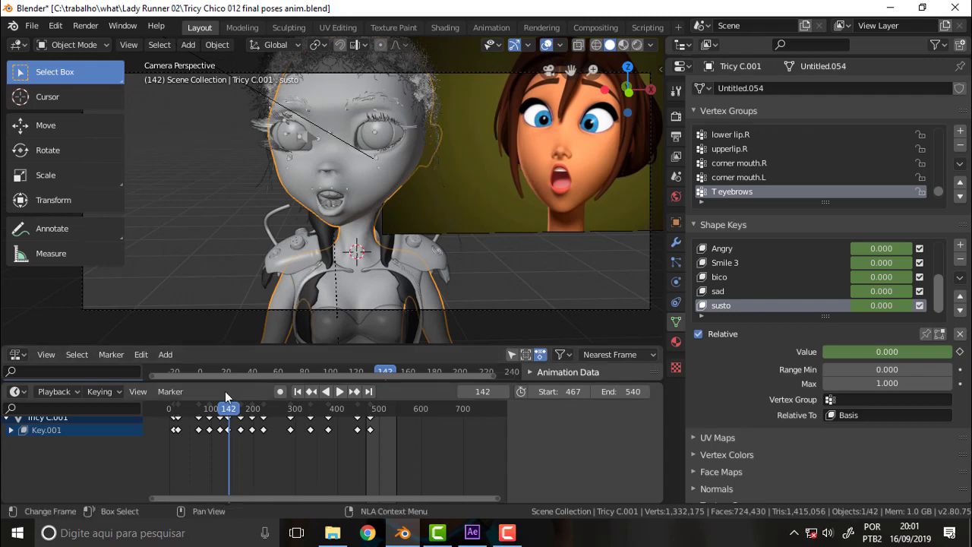
key("space")
left_click(186, 416)
mouse_move(203, 418)
left_mouse_down()
mouse_move(376, 422)
mouse_move(348, 423)
left_mouse_up()
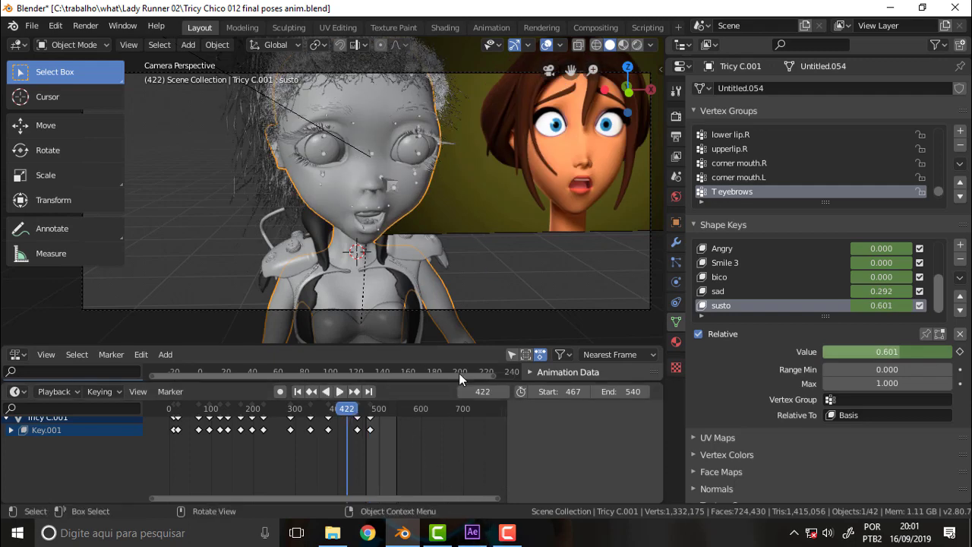
left_click(472, 532)
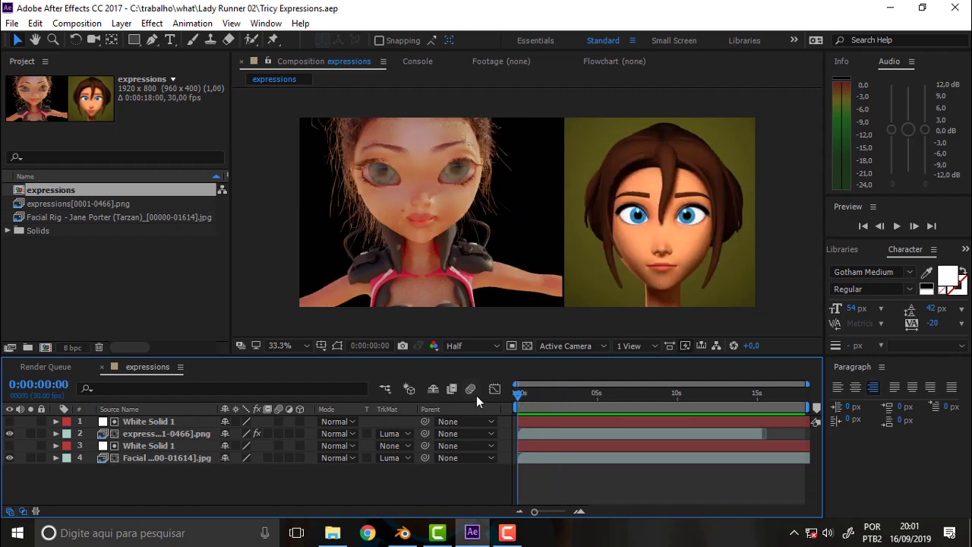
Step: Preview the face comparison, scrub it back to 0:00:00:04, then return to Blender
key("space")
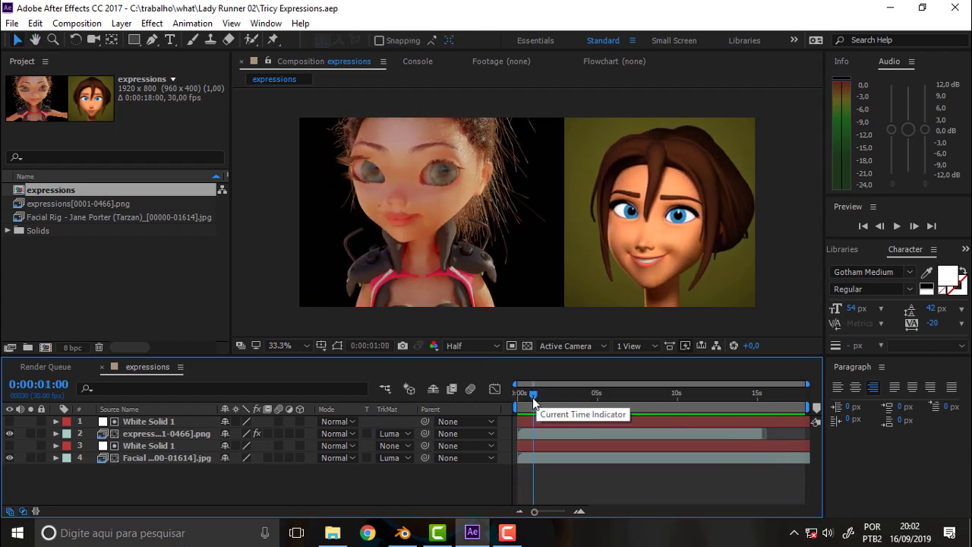
left_click(526, 401)
left_click_drag(526, 401, 520, 401)
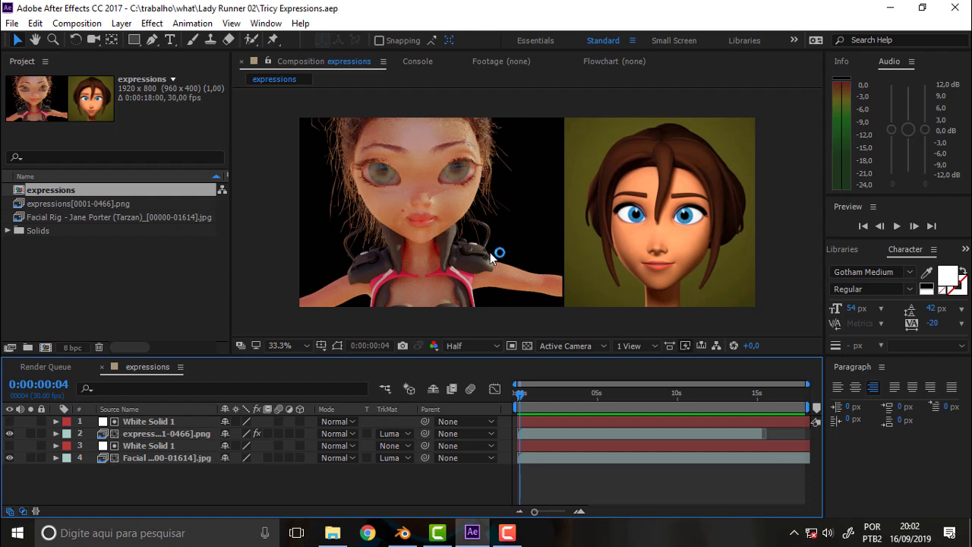
left_click(402, 532)
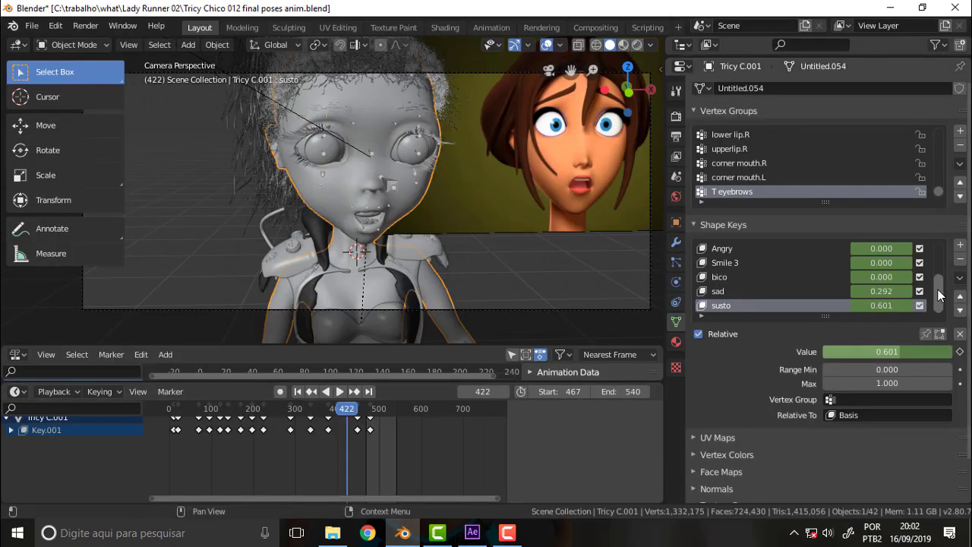
Step: Show the eyebrow's hair particle settings in Properties, then return to After Effects
scroll(940, 292, "up", 4)
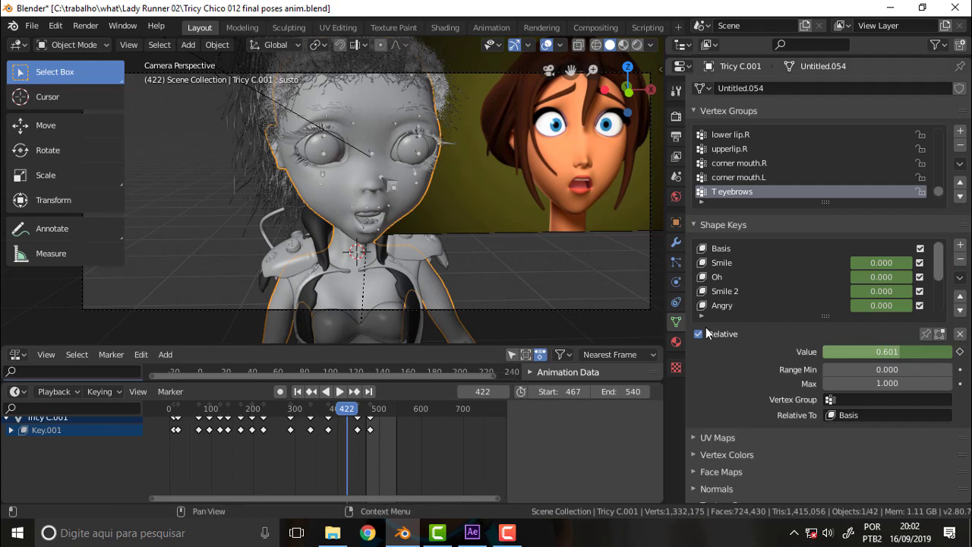
left_click(676, 262)
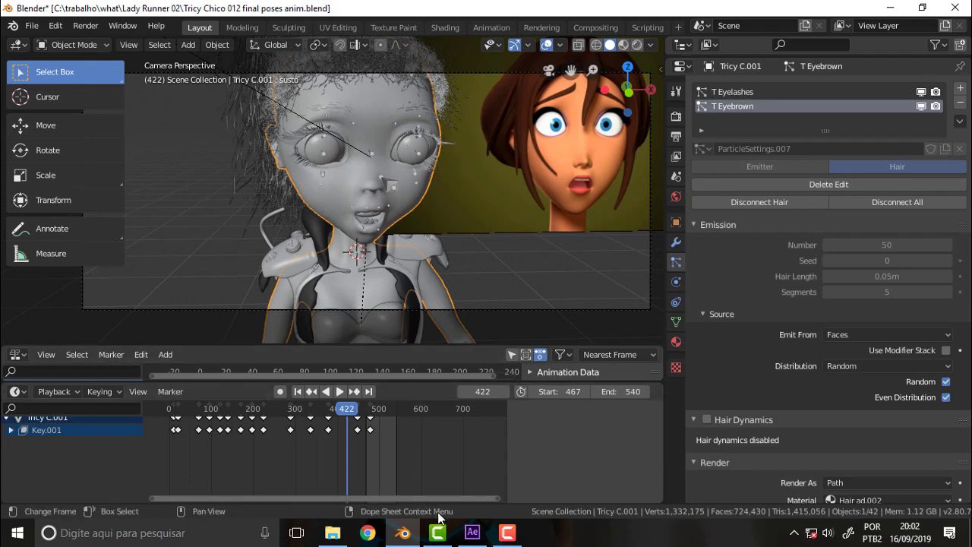
key("alt+Tab")
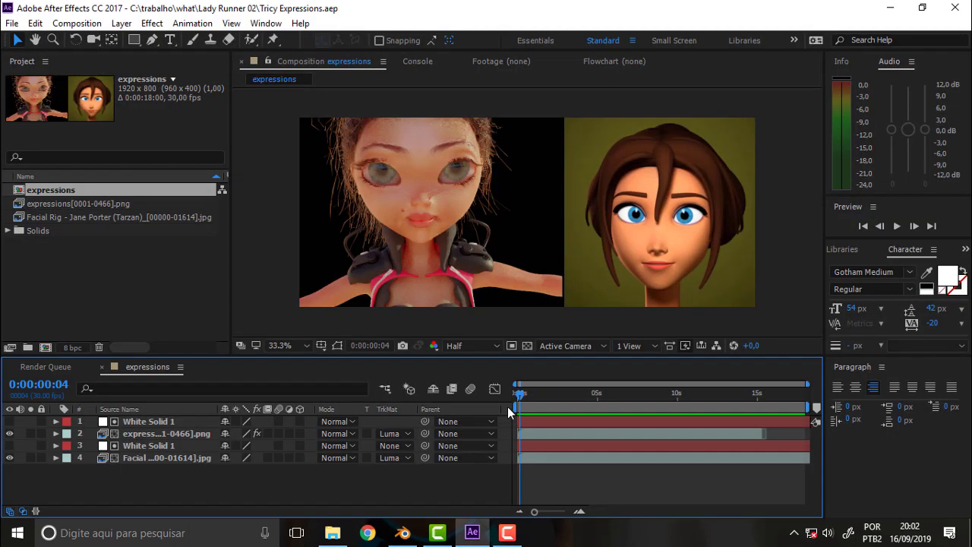
Step: Scrub the comparison past two and three seconds to the surprised expressions at 0:00:04:22
left_click_drag(520, 394, 557, 402)
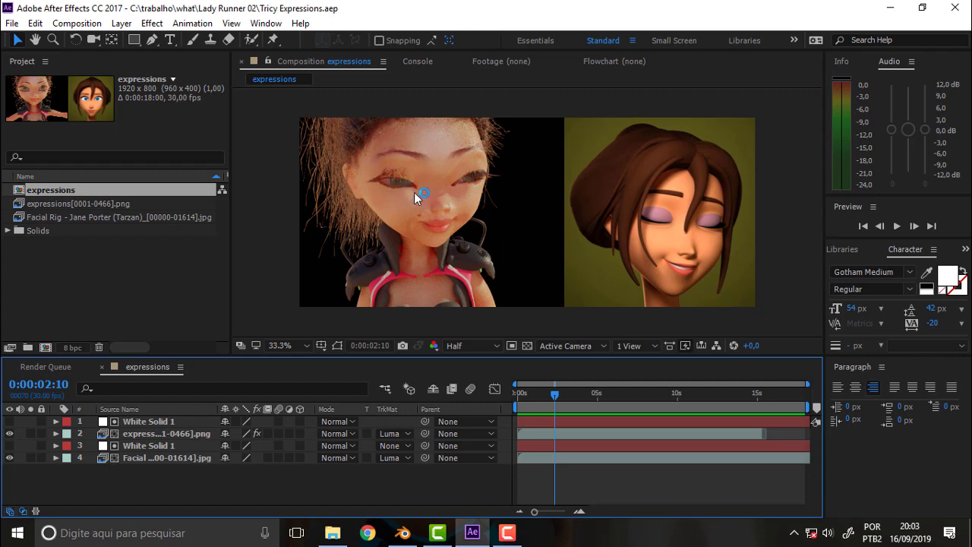
mouse_move(552, 399)
left_mouse_down()
mouse_move(541, 397)
mouse_move(566, 401)
mouse_move(527, 395)
mouse_move(589, 400)
left_mouse_up()
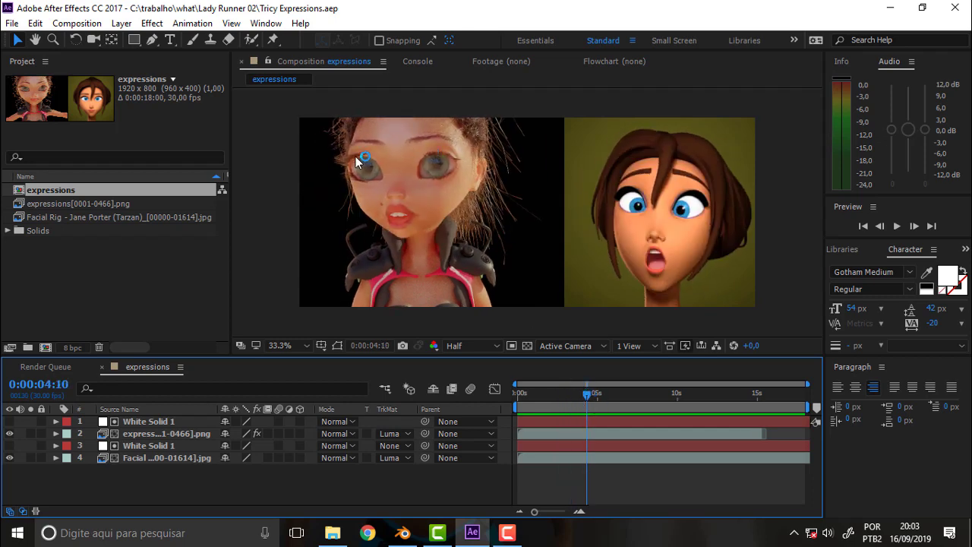
mouse_move(584, 398)
left_mouse_down()
mouse_move(564, 395)
mouse_move(593, 394)
left_mouse_up()
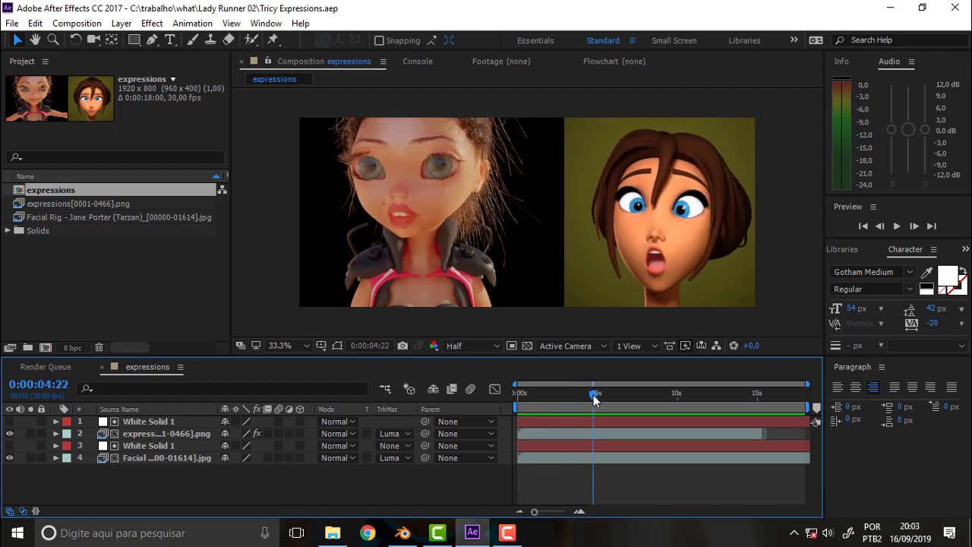
Step: In Blender, enable X-ray and select the Tr T Pose.001 rig under the face
left_click(402, 532)
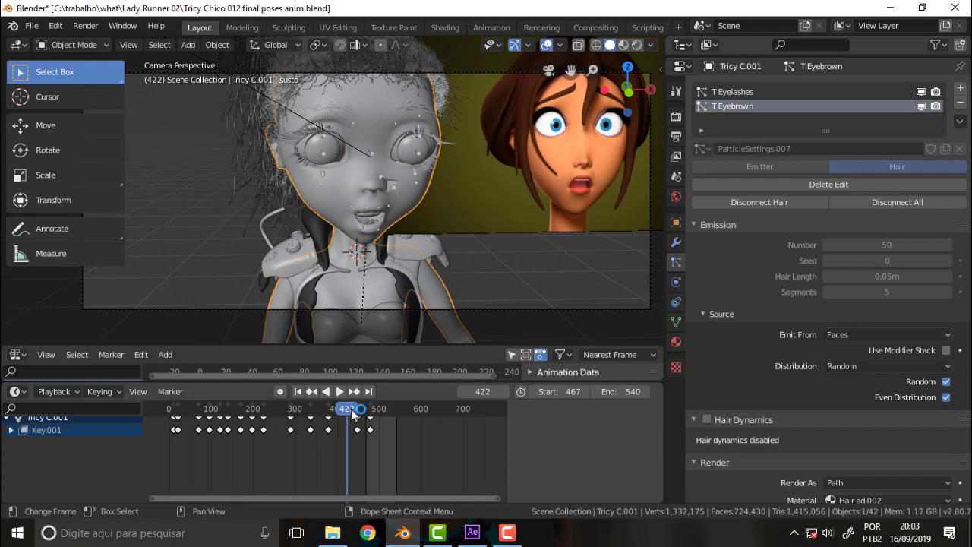
left_click(579, 44)
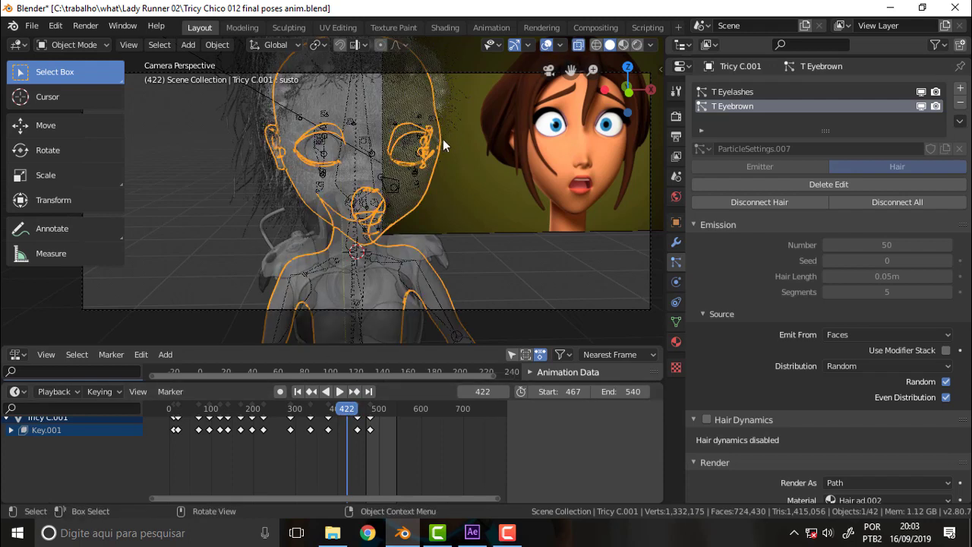
left_click(371, 155)
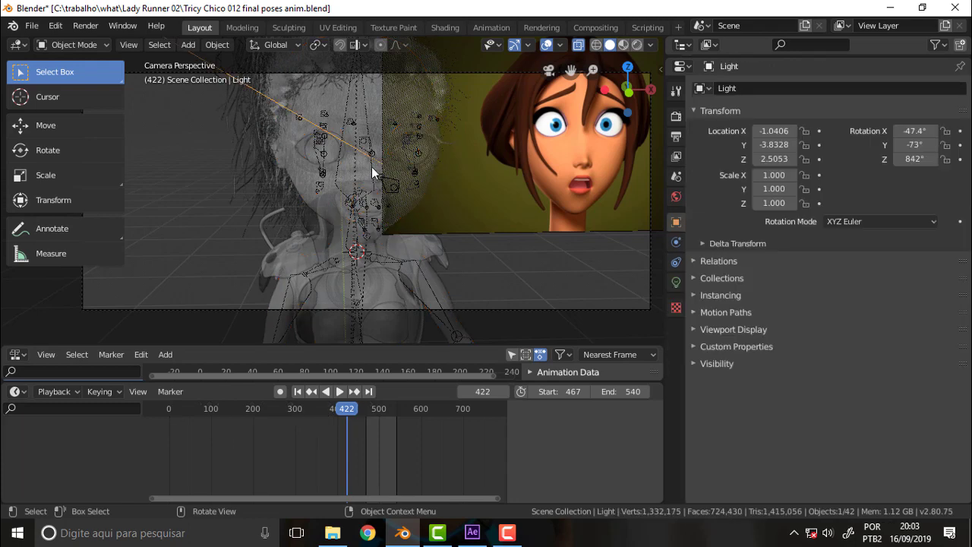
left_click(369, 148)
left_click(368, 152)
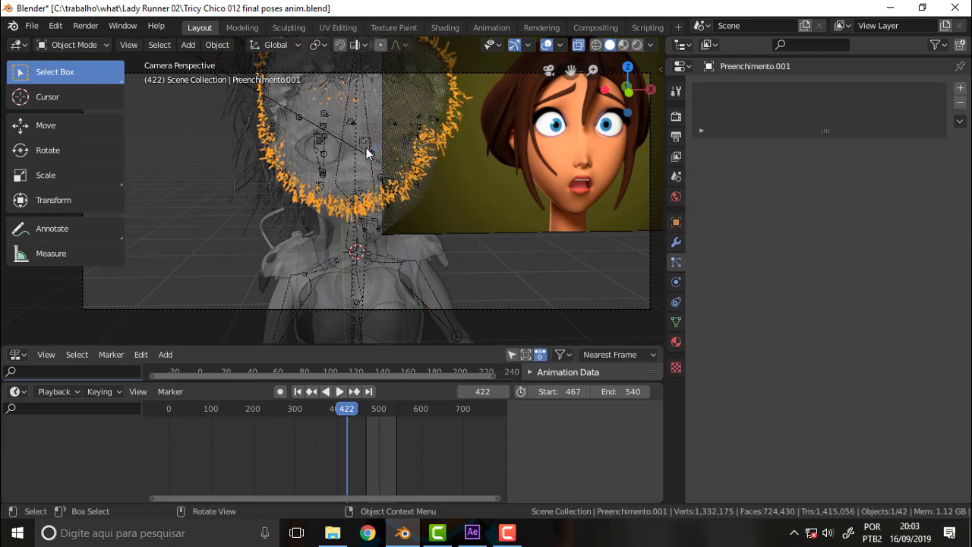
Step: Play the facial animation and stop at frame 417 on the shocked expression
key("space")
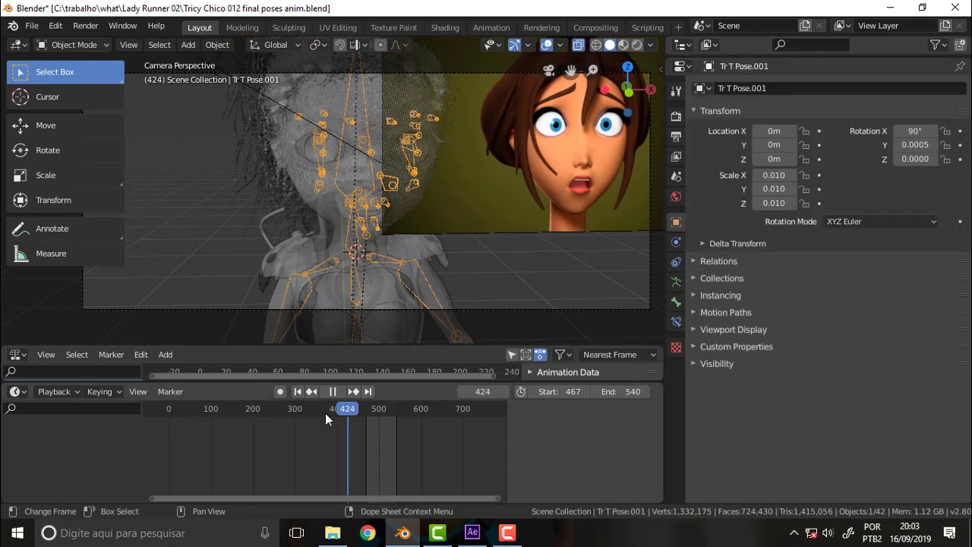
left_click(316, 414)
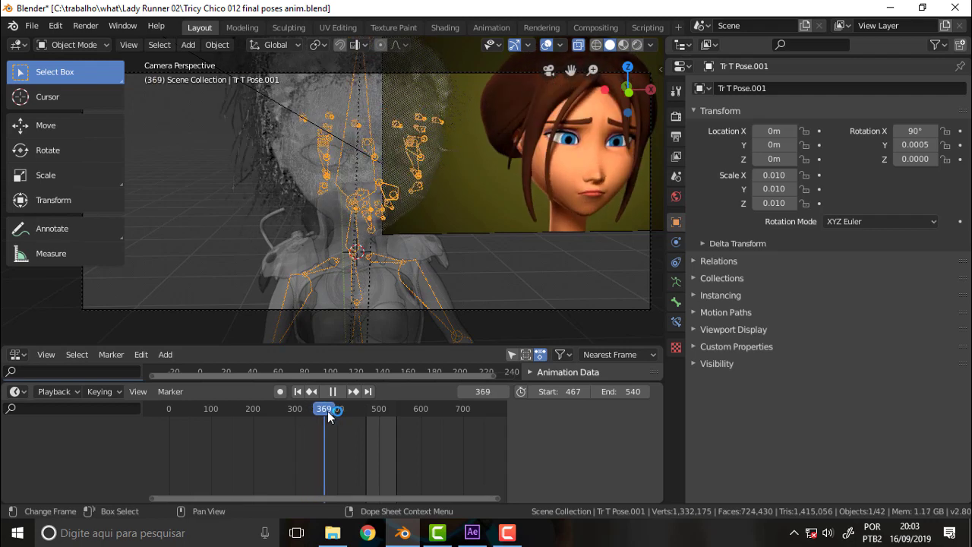
left_click_drag(339, 412, 344, 410)
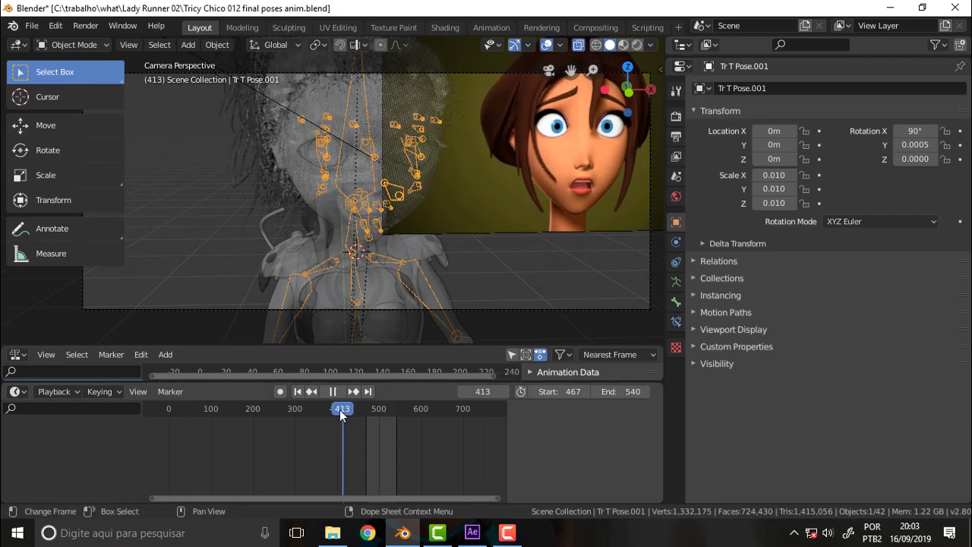
key("space")
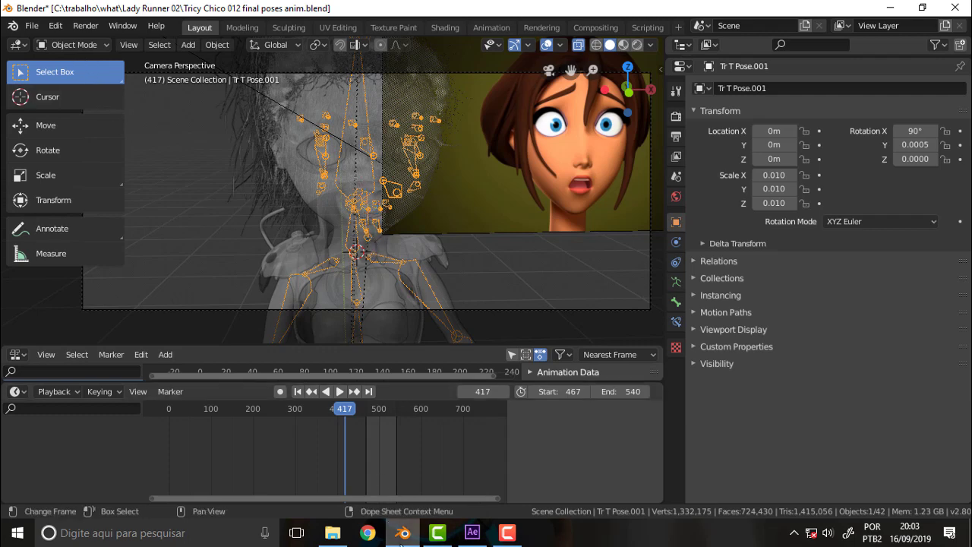
Step: Scrub the comparison from about six seconds forward to the worried expressions near 0:00:13:10
left_click(472, 533)
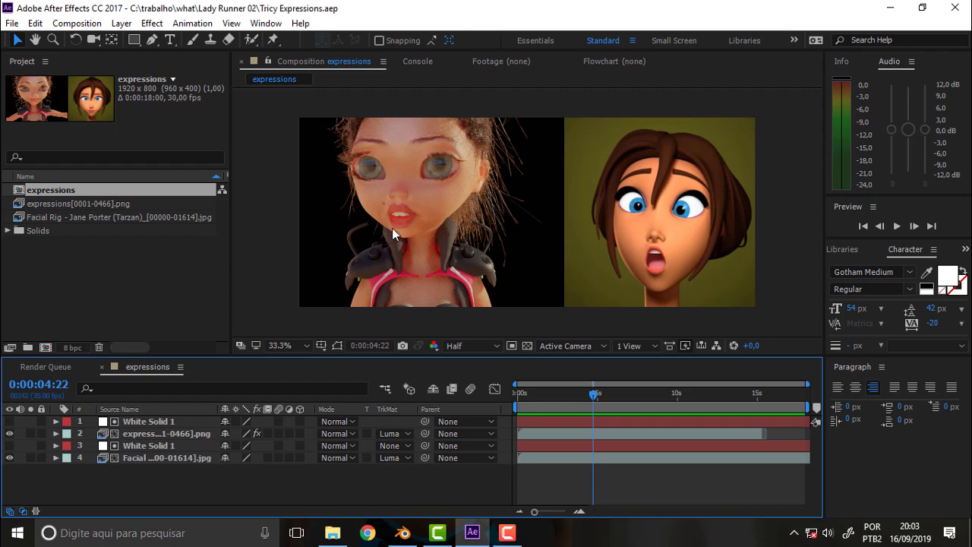
left_click_drag(594, 394, 753, 393)
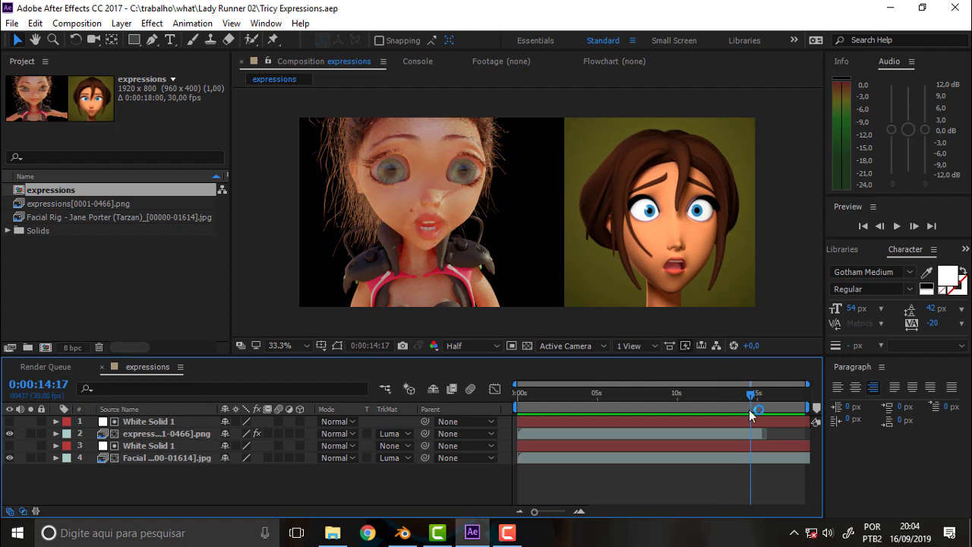
mouse_move(748, 395)
left_mouse_down()
mouse_move(637, 394)
mouse_move(757, 392)
mouse_move(728, 401)
mouse_move(539, 394)
mouse_move(750, 401)
mouse_move(759, 392)
mouse_move(574, 394)
mouse_move(755, 385)
left_mouse_up()
Step: Select the rendered image sequence layer and scrub between 9 and 15 seconds, ending at 0:00:15:08
left_click(765, 433)
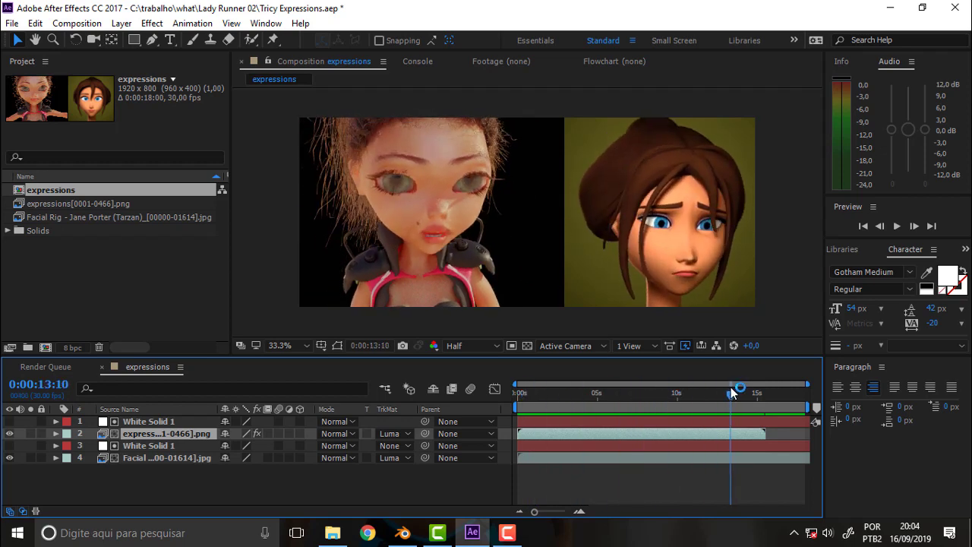
mouse_move(757, 385)
left_mouse_down()
mouse_move(669, 397)
mouse_move(753, 386)
mouse_move(494, 394)
mouse_move(741, 393)
left_mouse_up()
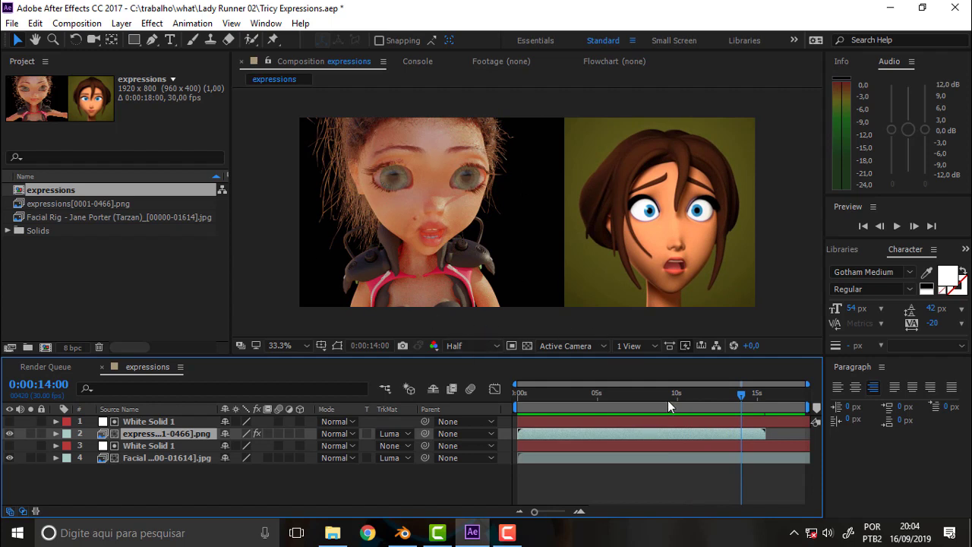
mouse_move(743, 392)
left_mouse_down()
mouse_move(673, 391)
mouse_move(753, 392)
left_mouse_up()
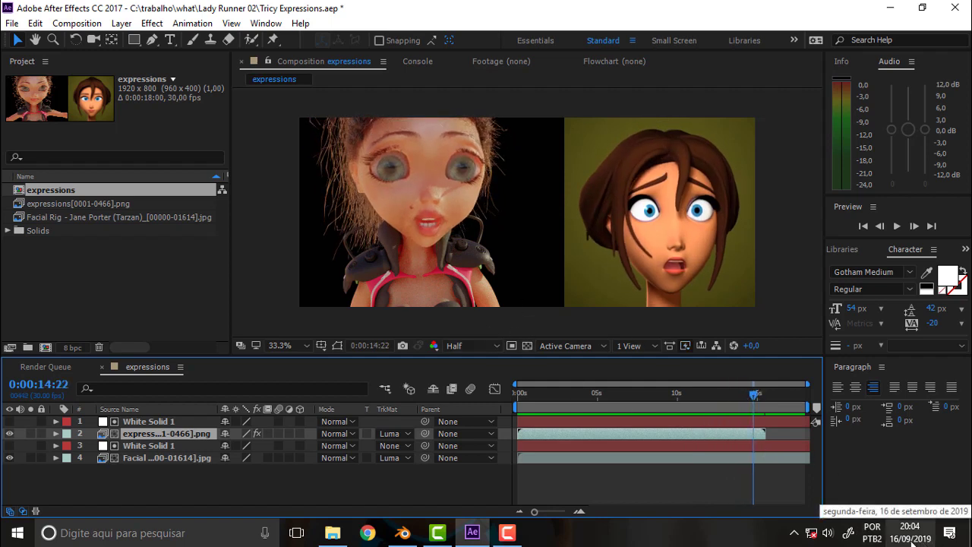
mouse_move(754, 395)
left_mouse_down()
mouse_move(699, 395)
mouse_move(738, 395)
left_mouse_up()
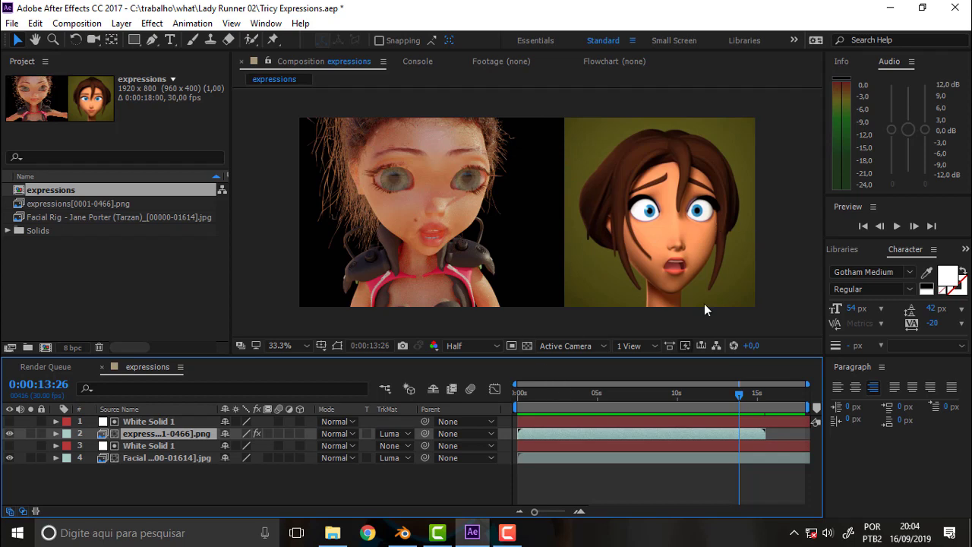
mouse_move(600, 403)
left_mouse_down()
mouse_move(536, 407)
mouse_move(754, 413)
left_mouse_up()
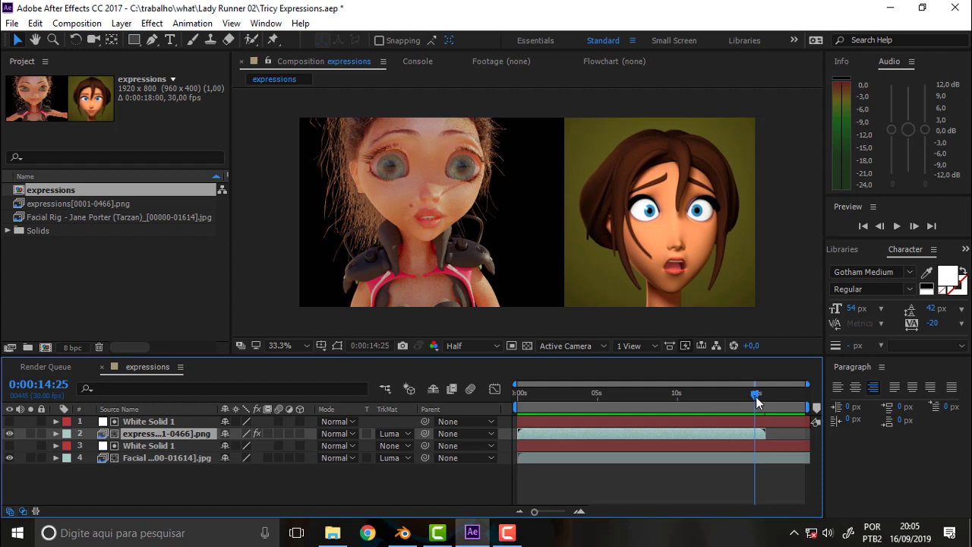
left_click_drag(757, 396, 762, 397)
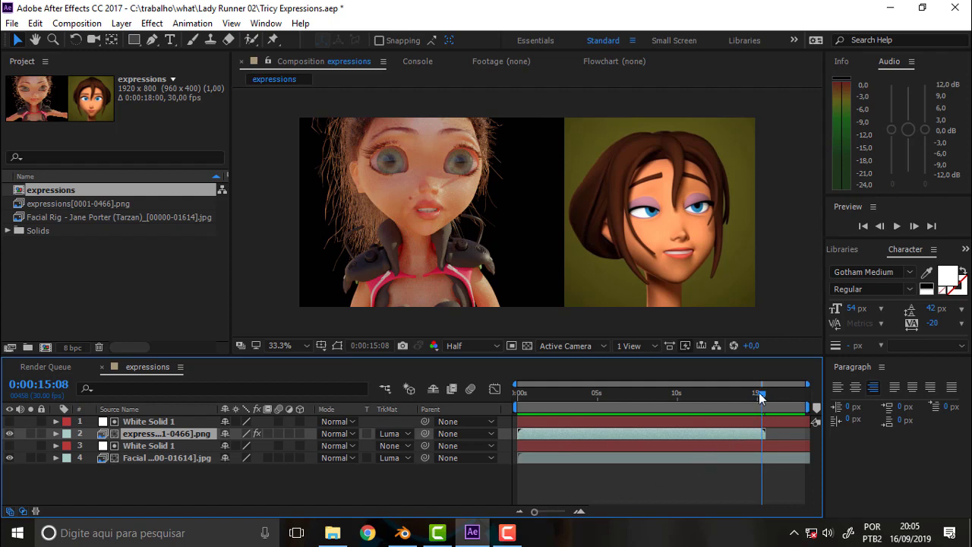
left_click_drag(762, 393, 764, 395)
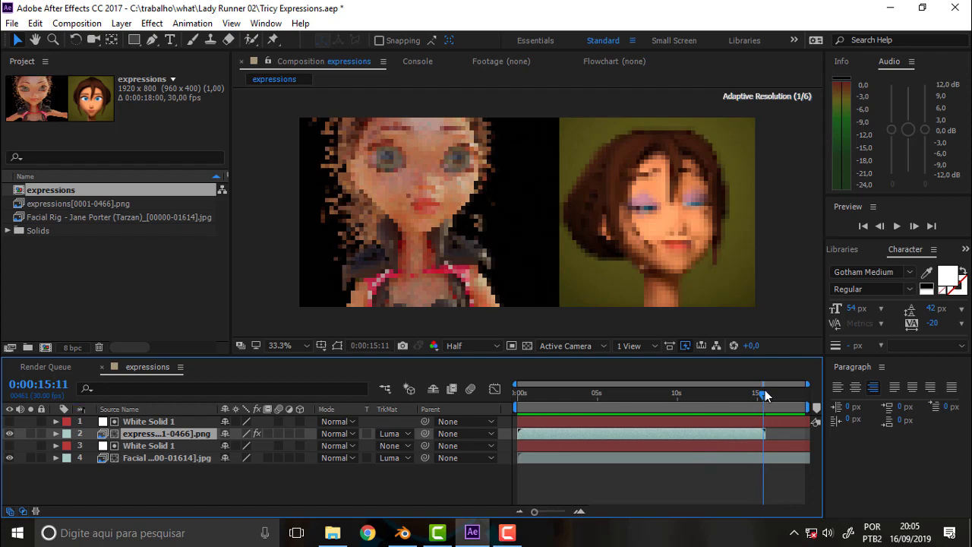